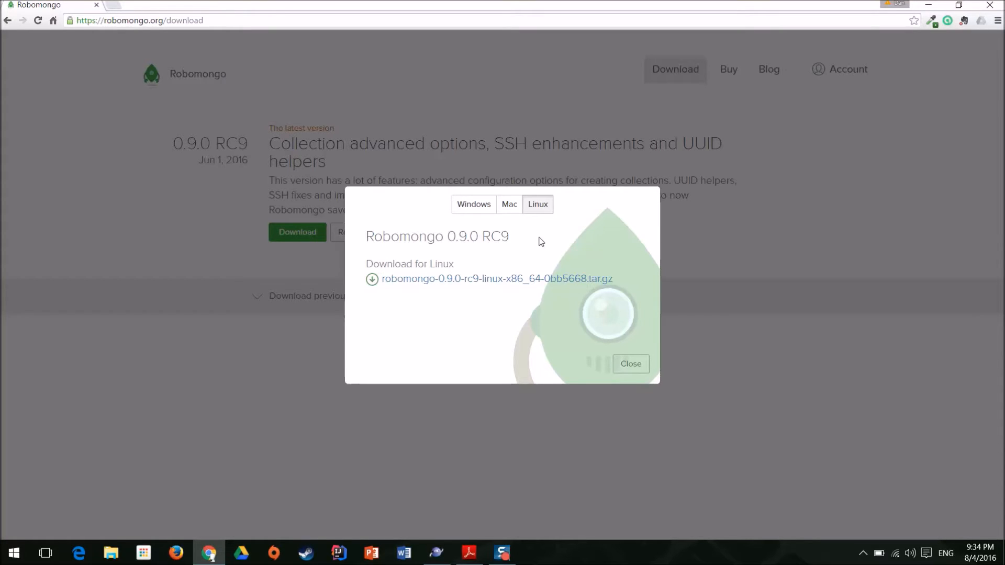
Close the Linux download dialog and switch to the Robomongo application.
{"action": "left_click", "coordinate": [632, 365]}
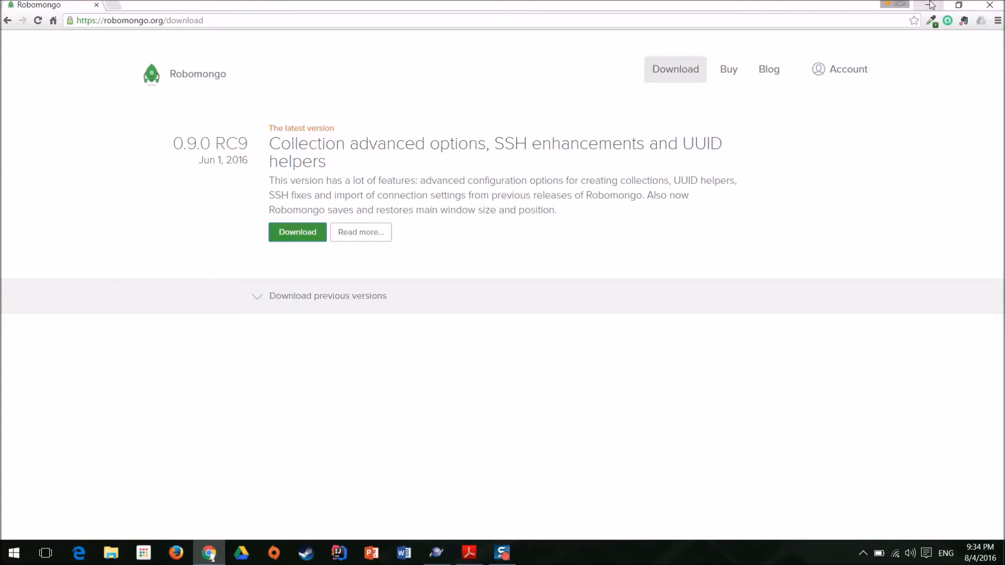
{"action": "key", "text": "alt+Tab"}
{"action": "key", "text": "alt+Tab"}
{"action": "key", "text": "alt+Tab"}
{"action": "key", "text": "alt+Tab"}
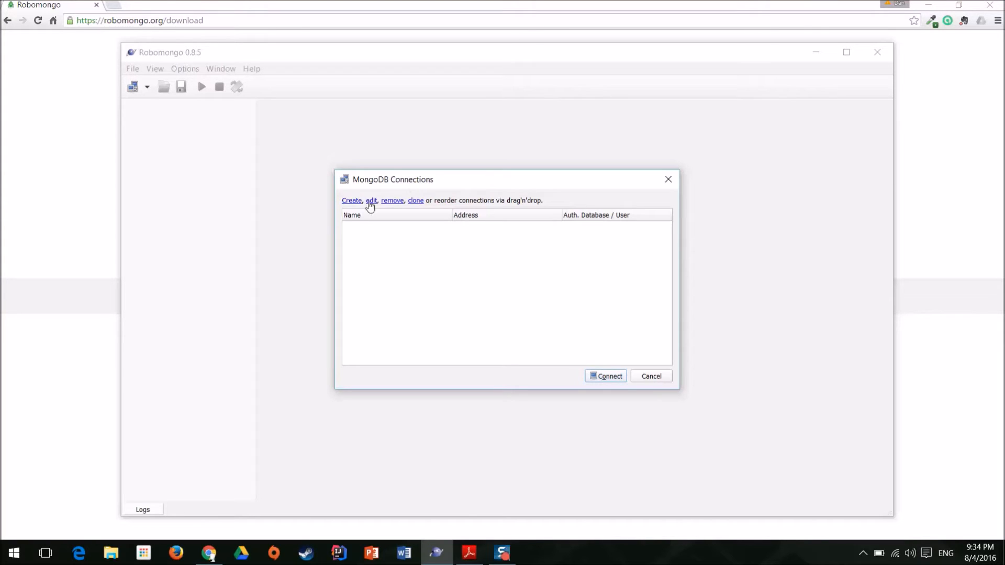
Create a MongoDB connection named local for localhost port 27017, test it and save it.
{"action": "left_click", "coordinate": [352, 201]}
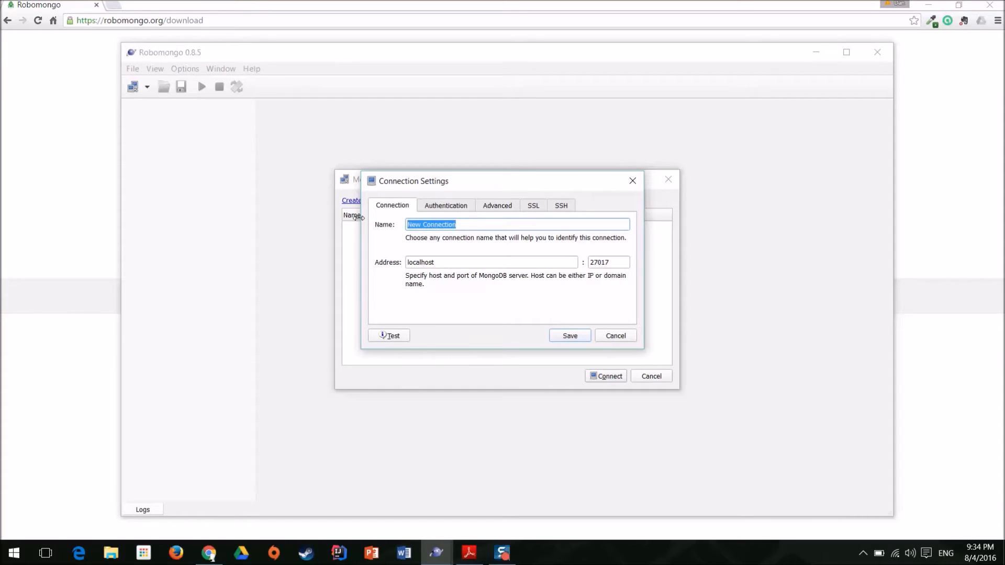
{"action": "type", "text": "local"}
{"action": "left_click", "coordinate": [394, 338]}
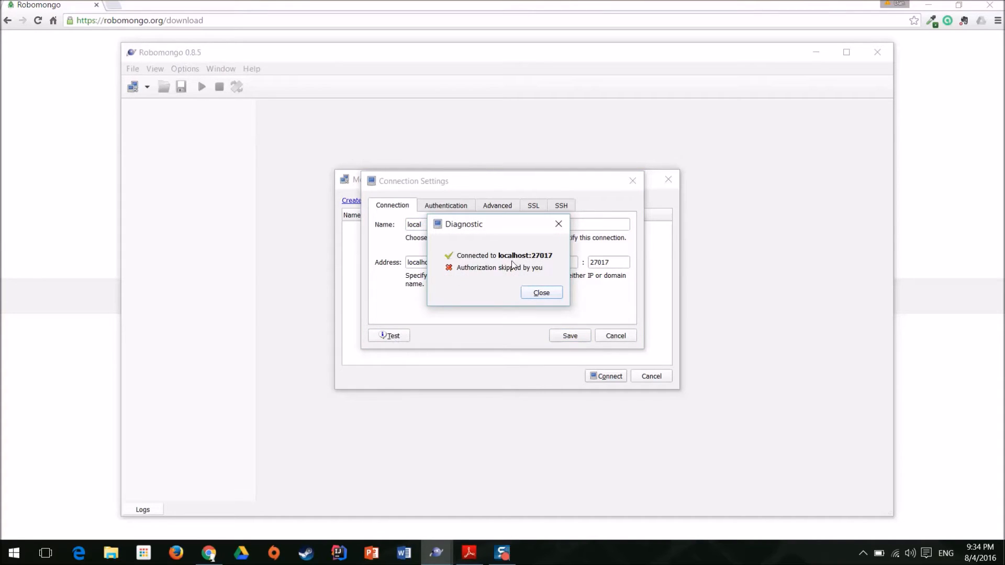
{"action": "left_click", "coordinate": [543, 293]}
{"action": "left_click", "coordinate": [566, 337]}
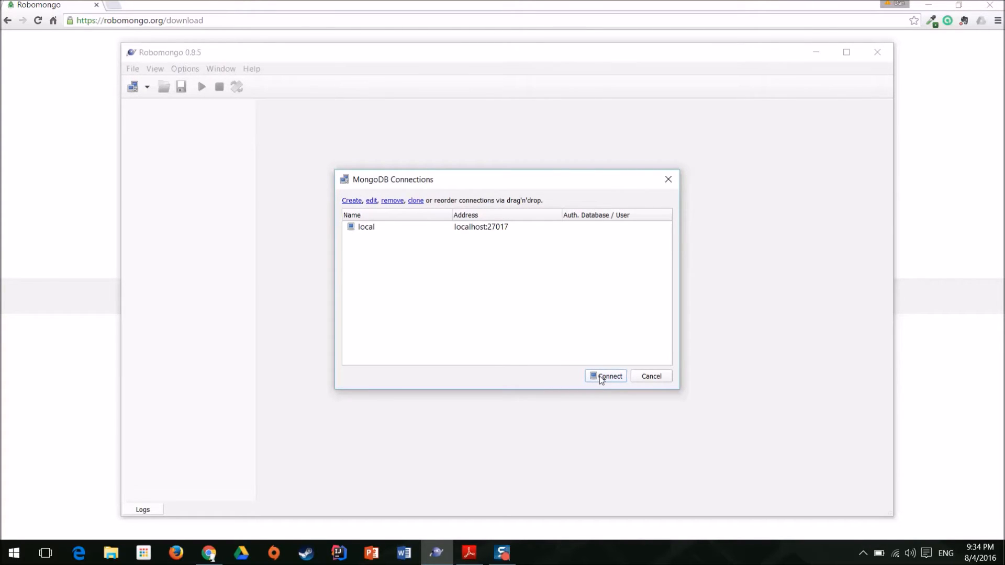
Connect to the local MongoDB connection and maximize the application window.
{"action": "left_click", "coordinate": [387, 229]}
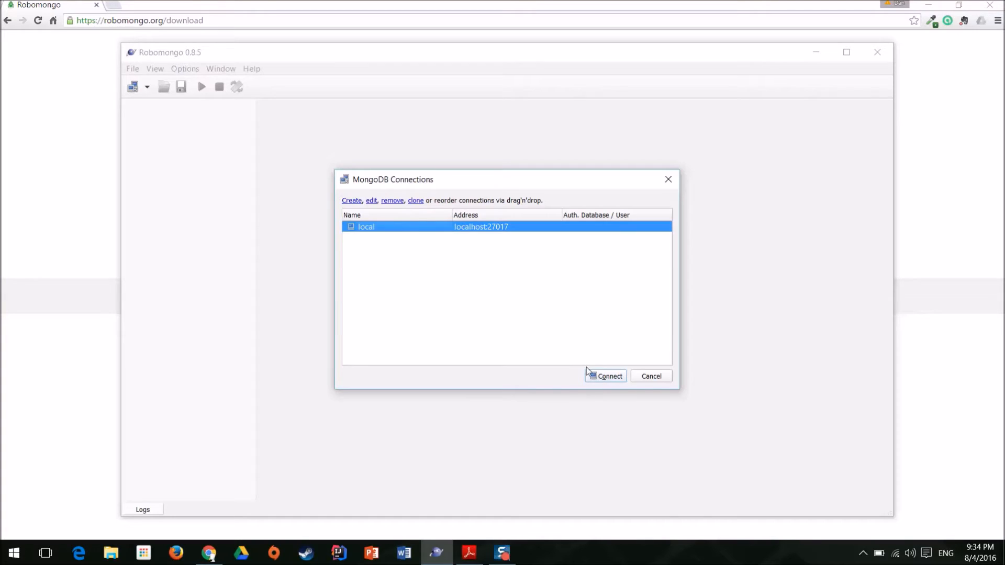
{"action": "left_click", "coordinate": [599, 376]}
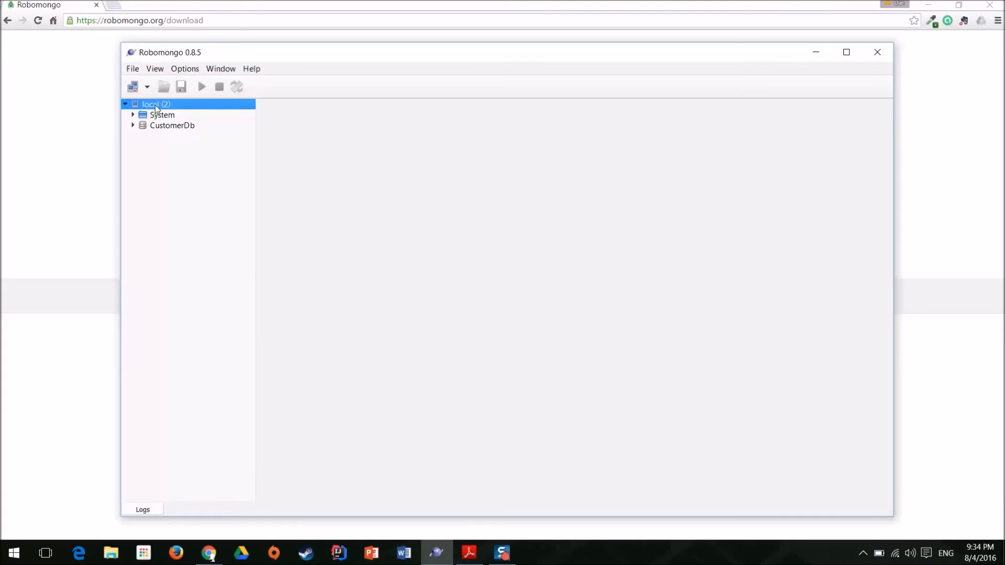
{"action": "left_click", "coordinate": [171, 127]}
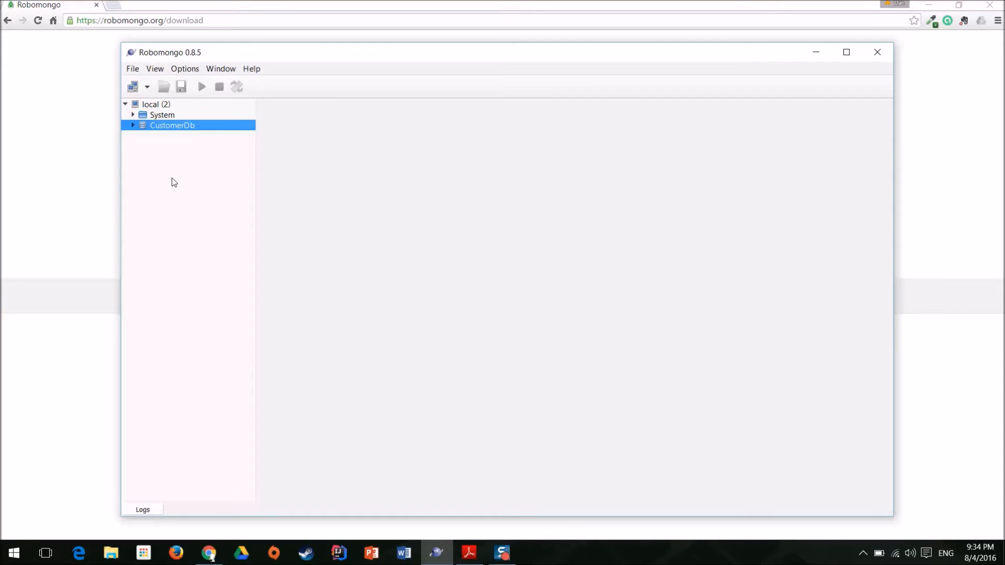
{"action": "left_click", "coordinate": [846, 53]}
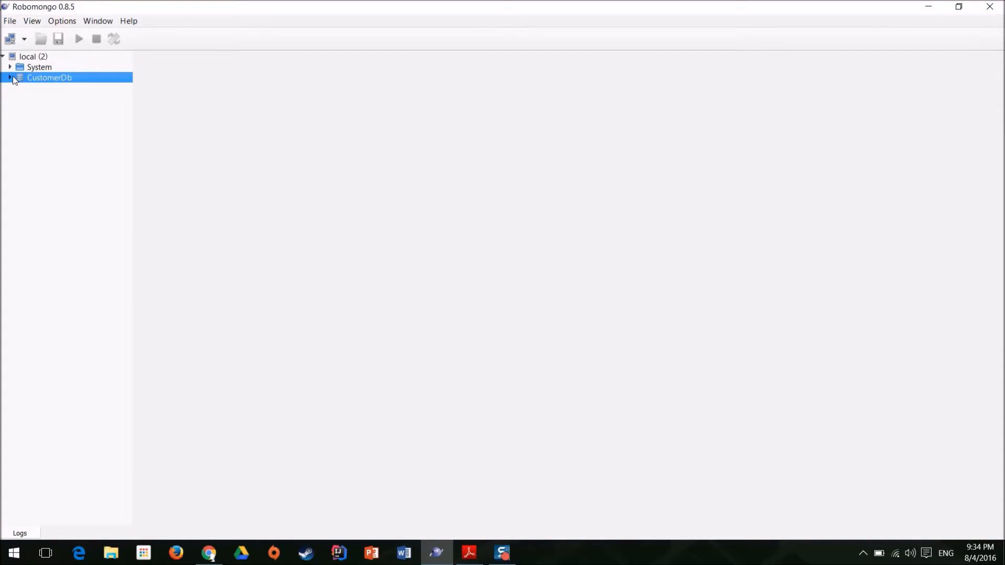
Display the database statistics for CustomerDb and examine the db.stats() command and its fields.
{"action": "right_click", "coordinate": [46, 78]}
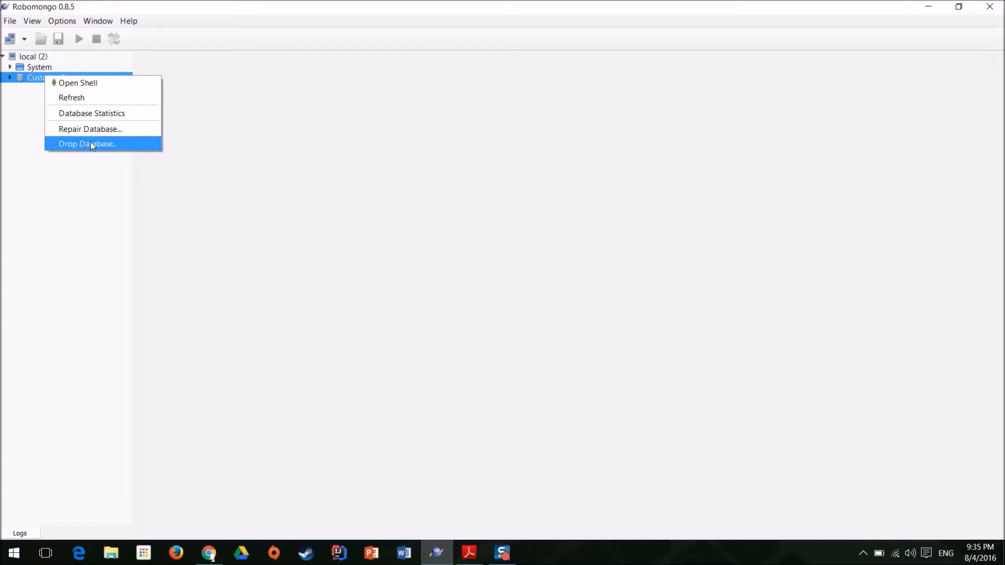
{"action": "left_click", "coordinate": [98, 118]}
{"action": "double_click", "coordinate": [168, 137]}
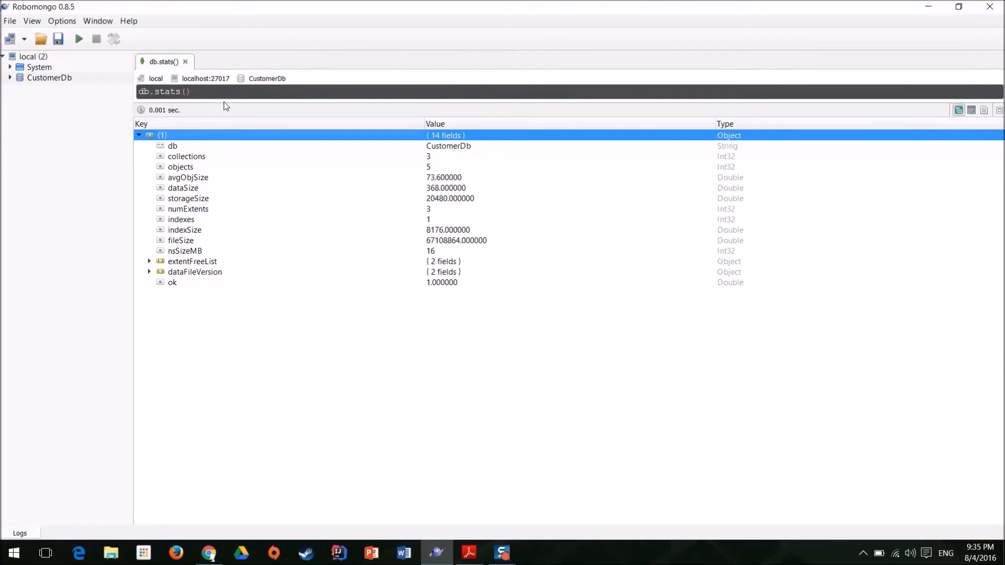
{"action": "left_click_drag", "start_coordinate": [210, 95], "coordinate": [139, 95]}
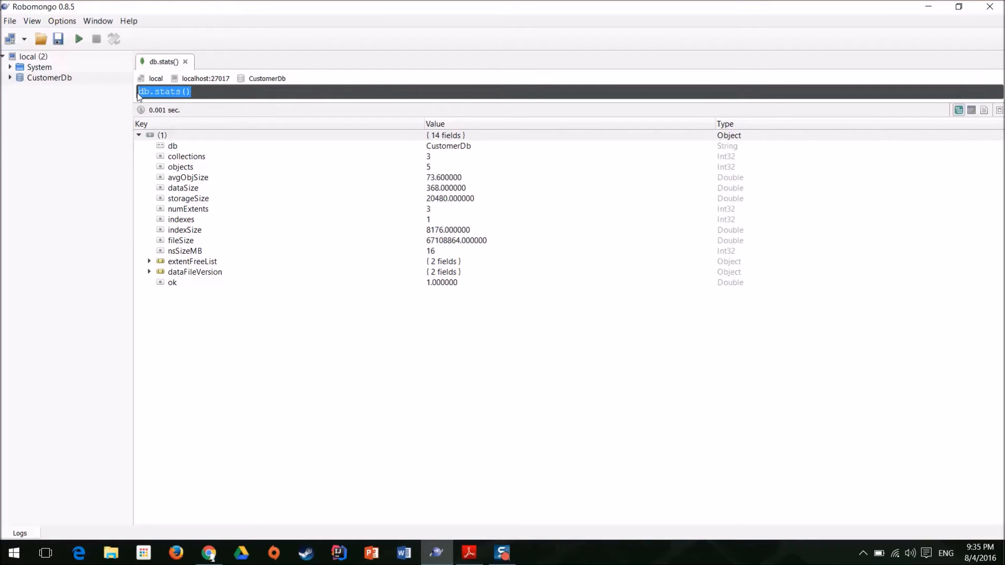
{"action": "left_click", "coordinate": [193, 88]}
Expand CustomerDb's collections and view the documents of the Customers collection.
{"action": "double_click", "coordinate": [37, 79]}
{"action": "left_click", "coordinate": [62, 90]}
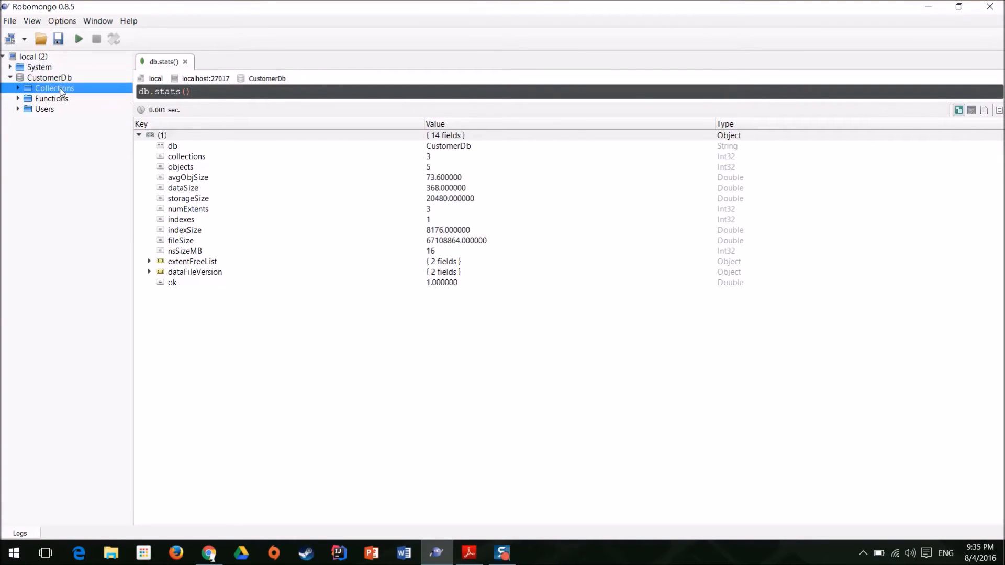
{"action": "double_click", "coordinate": [62, 90]}
{"action": "left_click", "coordinate": [63, 109]}
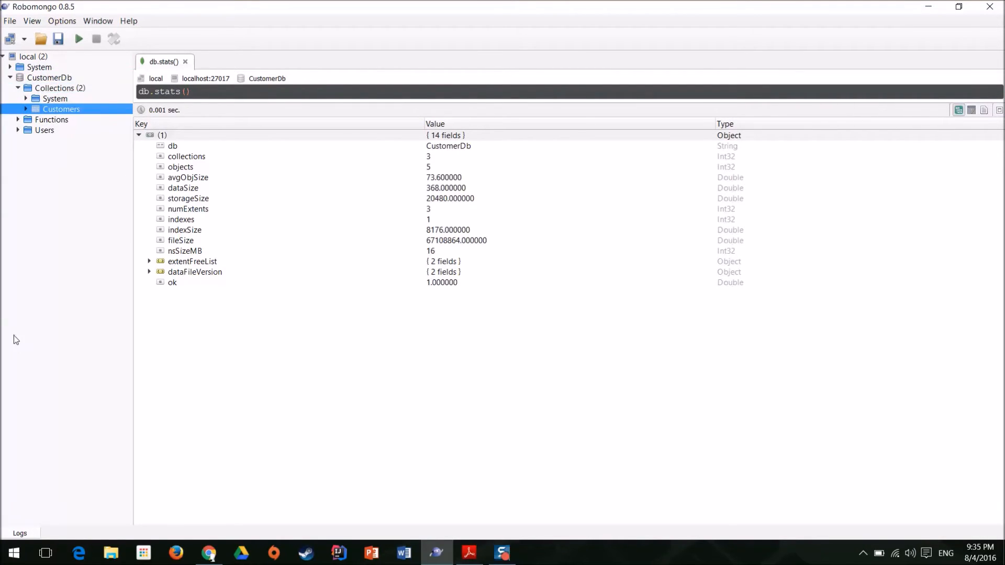
{"action": "right_click", "coordinate": [63, 114]}
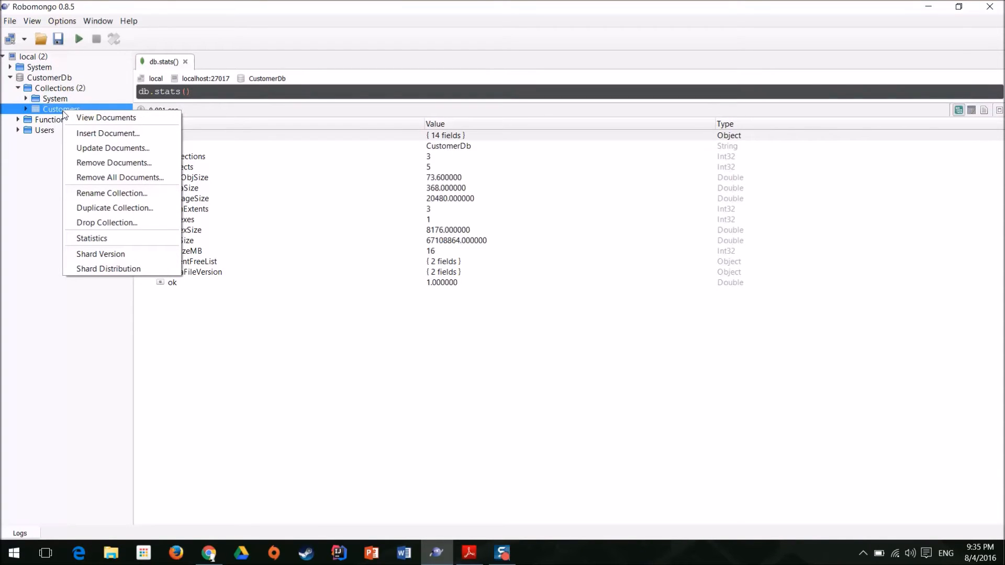
{"action": "left_click", "coordinate": [107, 119]}
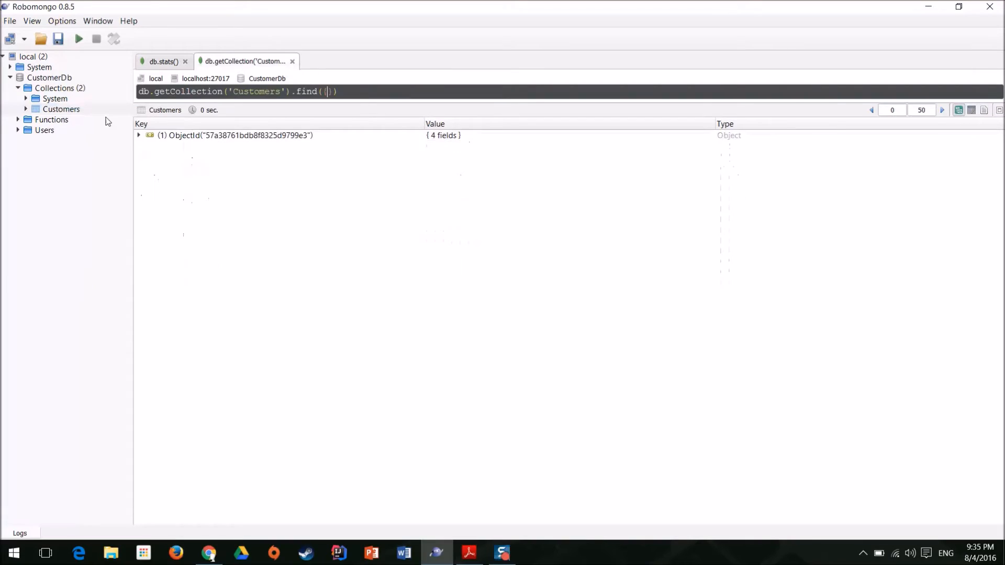
Expand the document in the Customers results and examine its name, age and isFrequentBuyer fields and the query behind them.
{"action": "left_click", "coordinate": [192, 138]}
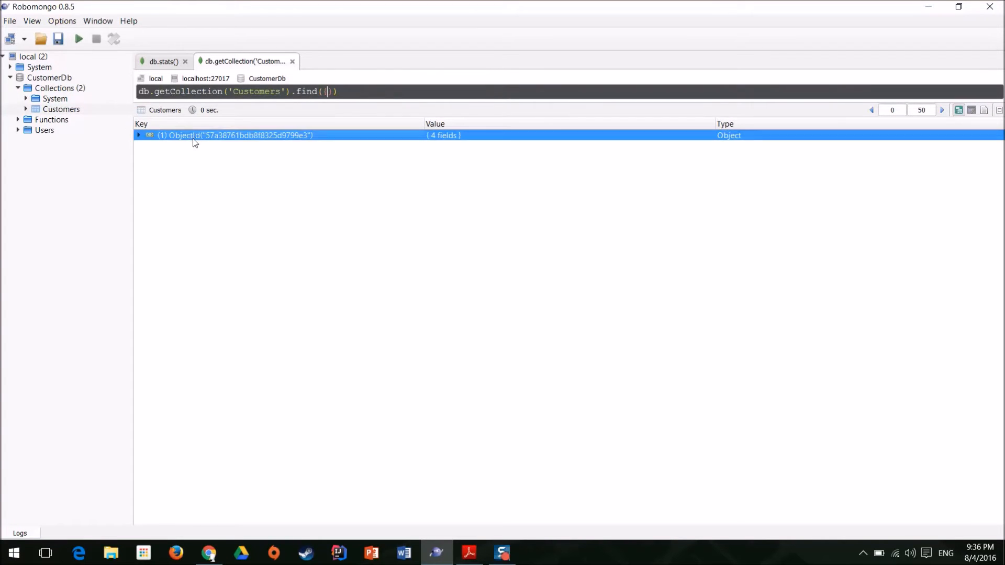
{"action": "left_click", "coordinate": [138, 136]}
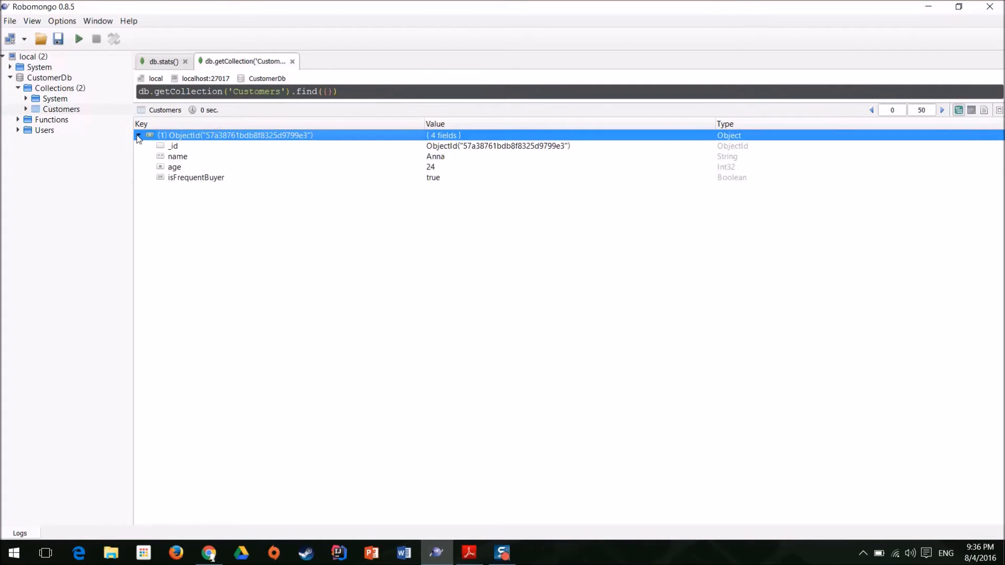
{"action": "left_click", "coordinate": [437, 157]}
{"action": "left_click", "coordinate": [435, 168]}
{"action": "left_click", "coordinate": [435, 178]}
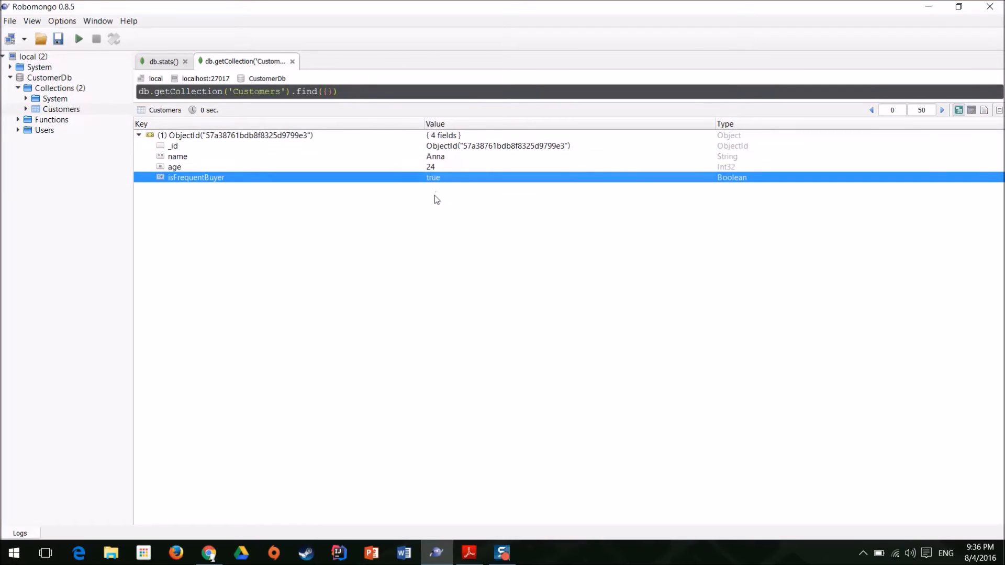
{"action": "left_click_drag", "start_coordinate": [343, 92], "coordinate": [134, 74]}
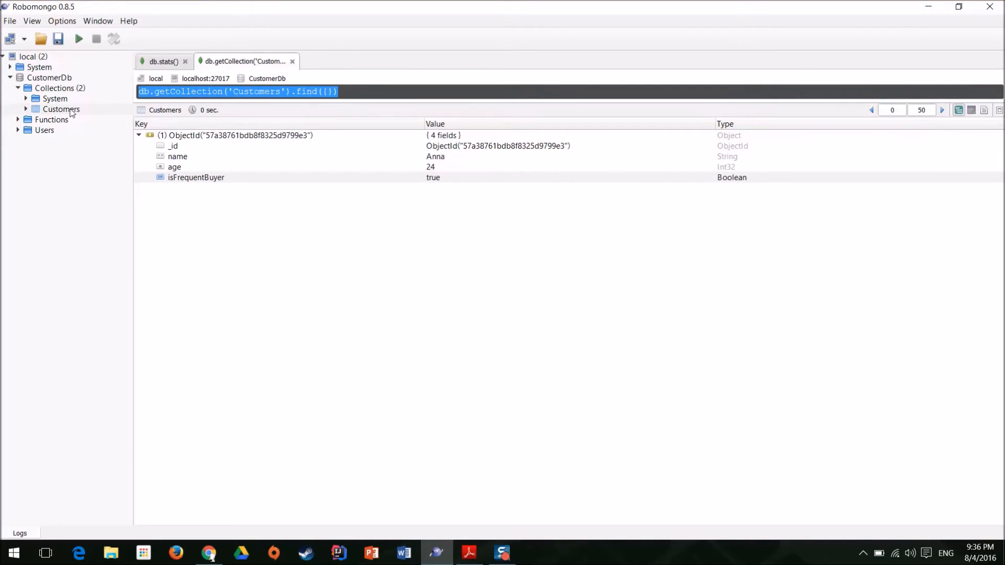
Start a new document in the Customers collection with the customer's name, age 40 and isFrequentBuyer false.
{"action": "left_click", "coordinate": [58, 111]}
{"action": "right_click", "coordinate": [58, 113]}
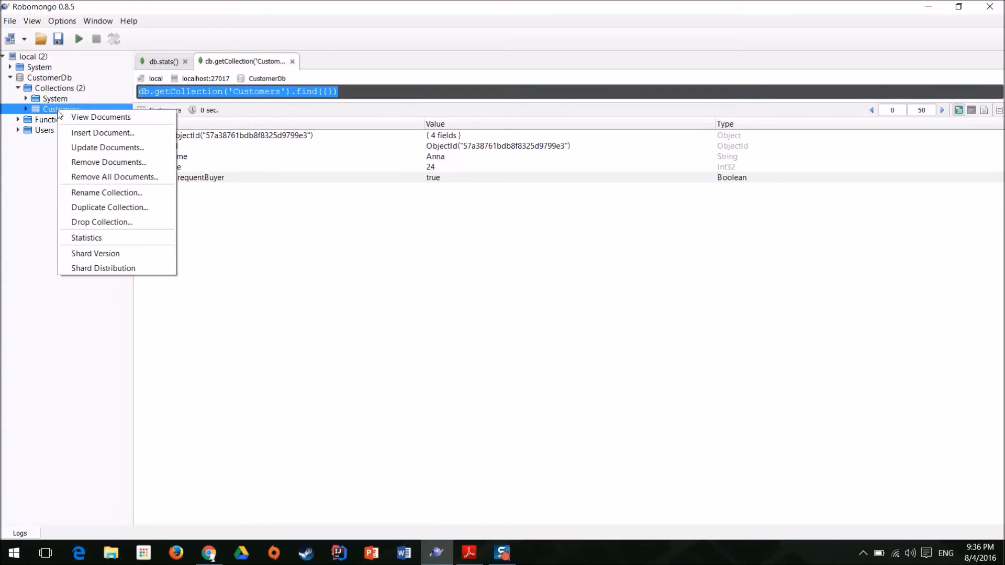
{"action": "left_click", "coordinate": [105, 134]}
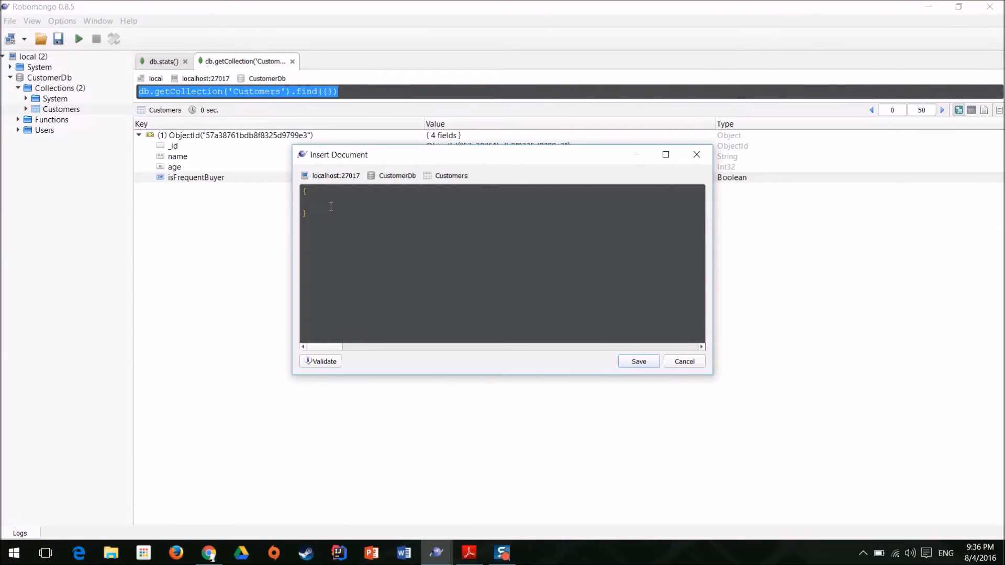
{"action": "type", "text": "name:\"John\","}
{"action": "key", "text": "Return"}
{"action": "type", "text": "age:40,     "}
{"action": "type", "text": "isFrequent"}
{"action": "type", "text": "Buyer:false"}
Validate the new customer document's JSON and save it to the collection.
{"action": "left_click", "coordinate": [323, 362]}
{"action": "left_click", "coordinate": [531, 280]}
{"action": "left_click", "coordinate": [636, 364]}
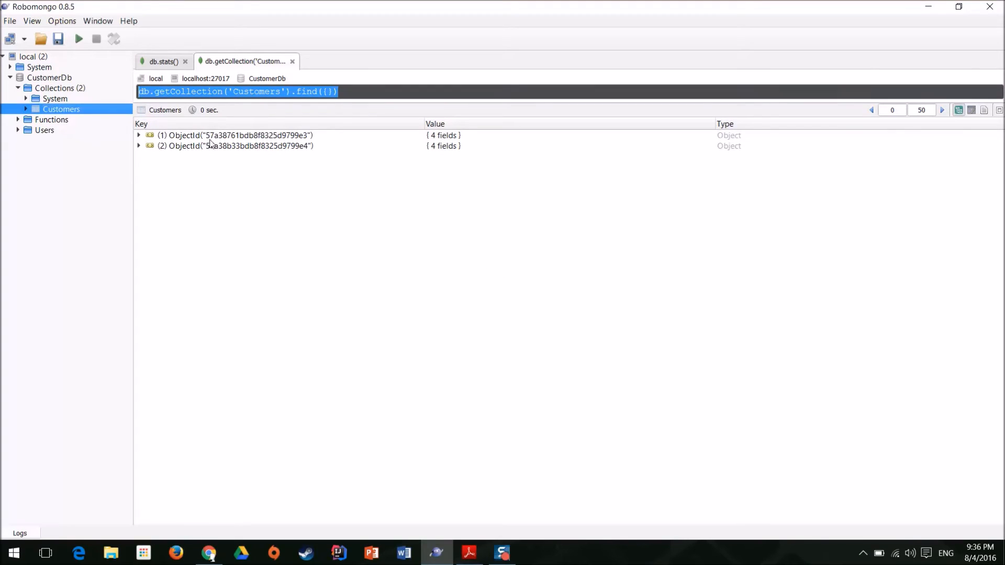
Expand both documents in the Customers query results to inspect their fields.
{"action": "left_click_drag", "start_coordinate": [364, 96], "coordinate": [132, 88]}
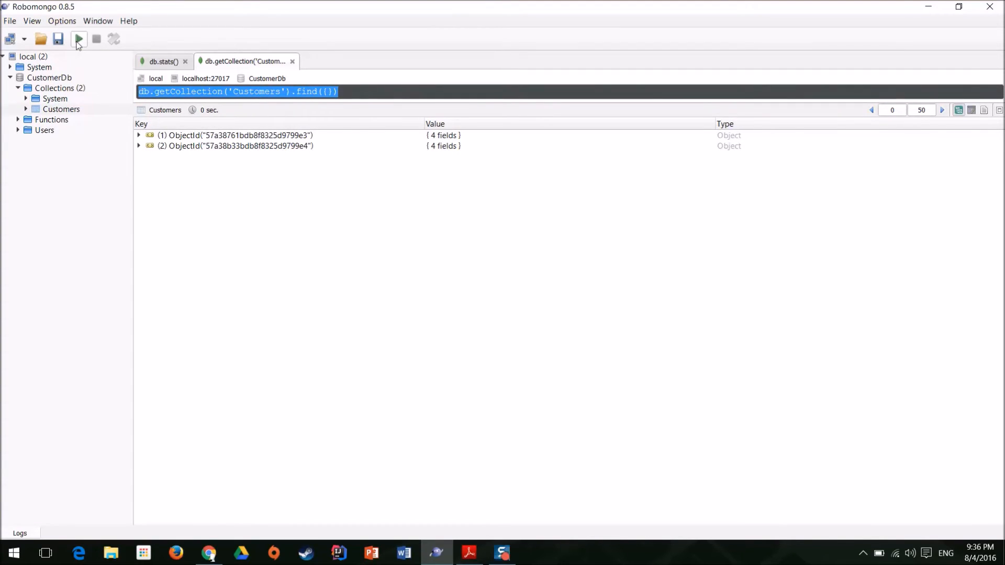
{"action": "double_click", "coordinate": [179, 147]}
{"action": "double_click", "coordinate": [179, 139]}
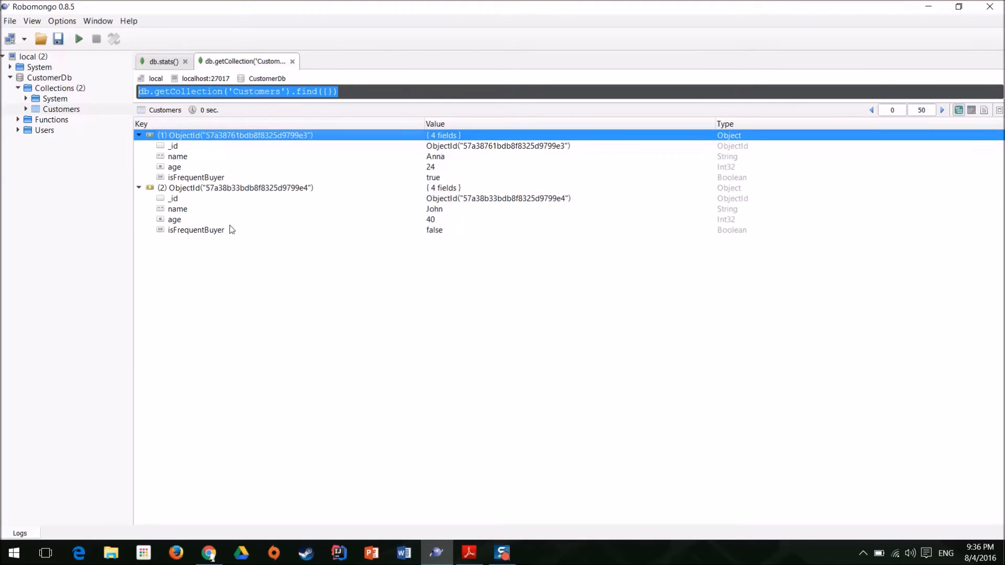
Replace the query with db.Customers.find({}).count(); and execute it.
{"action": "left_click", "coordinate": [342, 93]}
{"action": "left_click_drag", "start_coordinate": [355, 91], "coordinate": [121, 86]}
{"action": "type", "text": "db"}
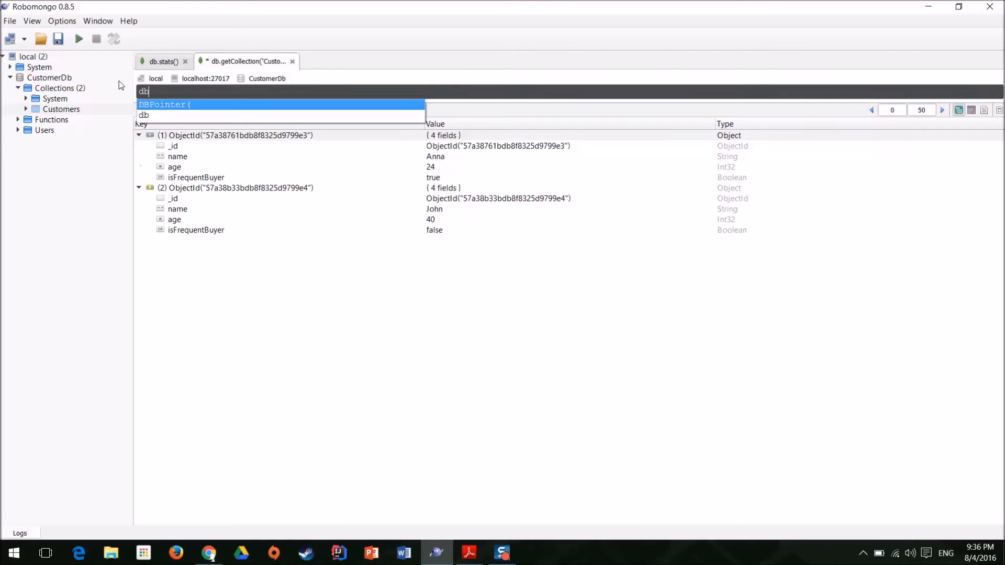
{"action": "type", "text": "."}
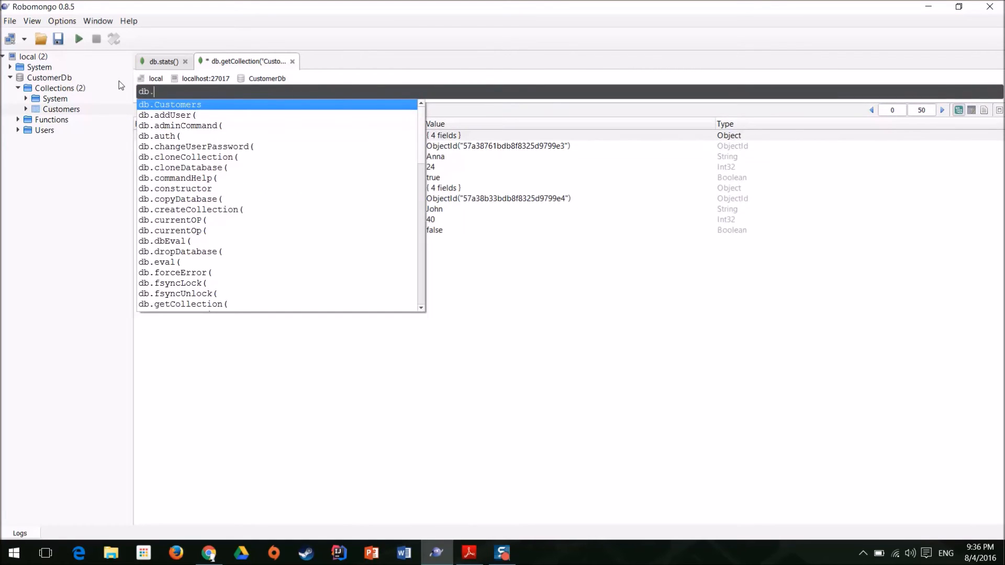
{"action": "key", "text": "Return"}
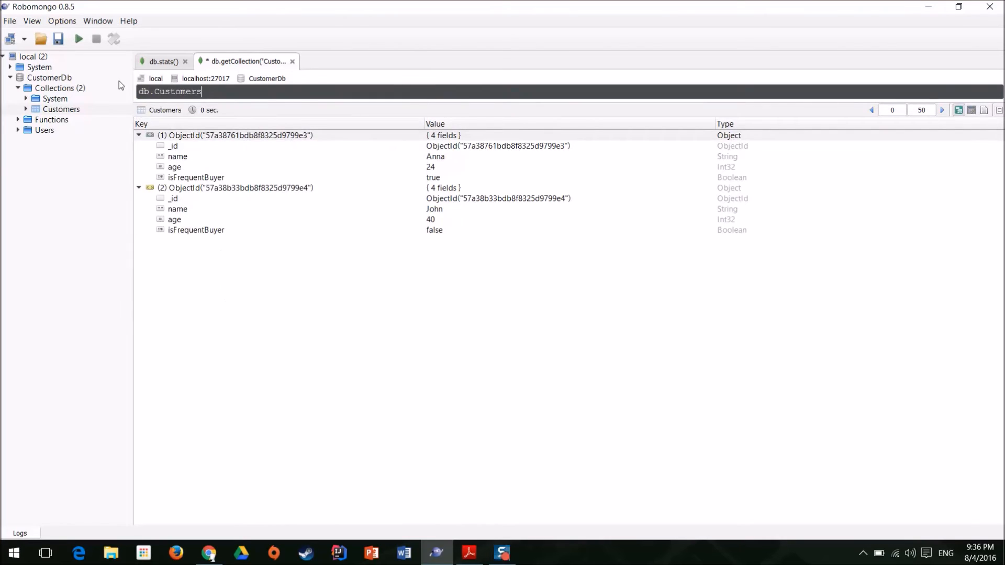
{"action": "type", "text": ".fin"}
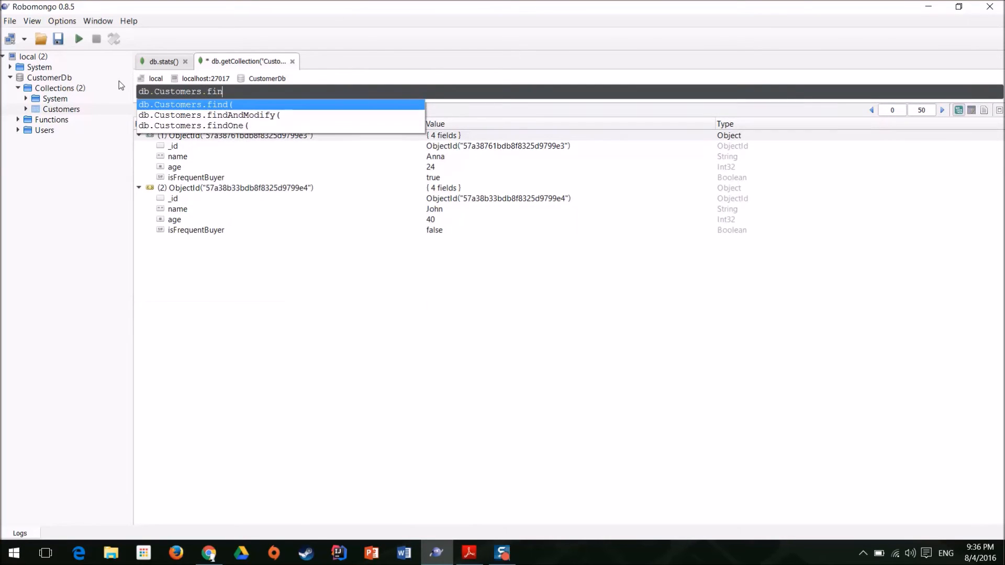
{"action": "key", "text": "Return"}
{"action": "type", "text": "{}).co"}
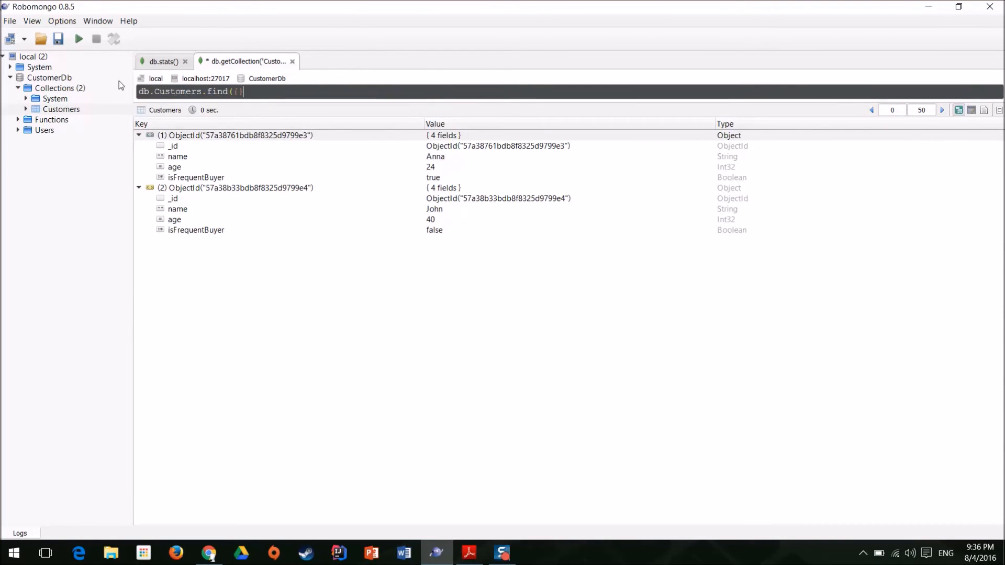
{"action": "type", "text": "unt();"}
{"action": "left_click", "coordinate": [78, 39]}
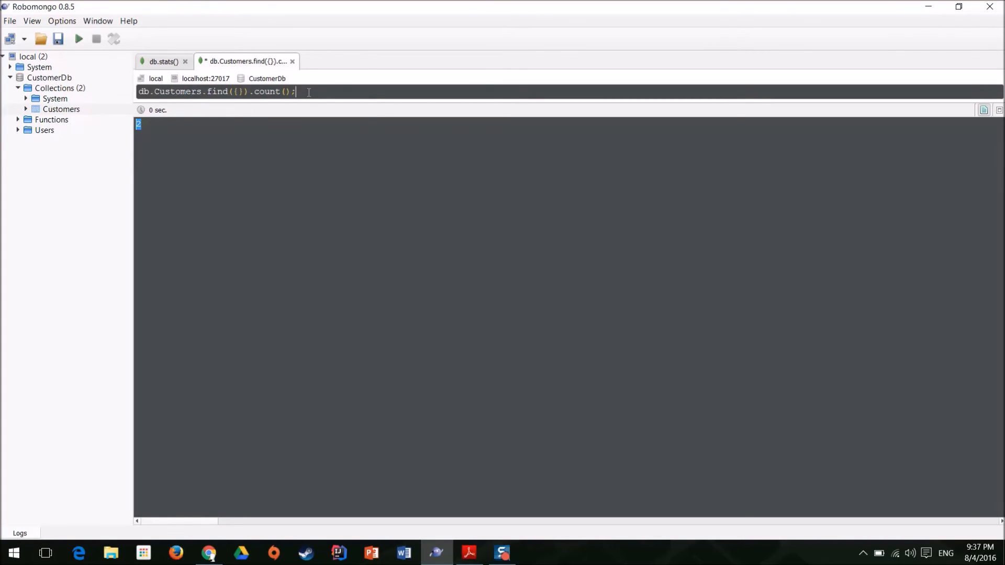
Shorten the count query to db.Customers.find({});, execute it and show its results in table view.
{"action": "left_click", "coordinate": [162, 62]}
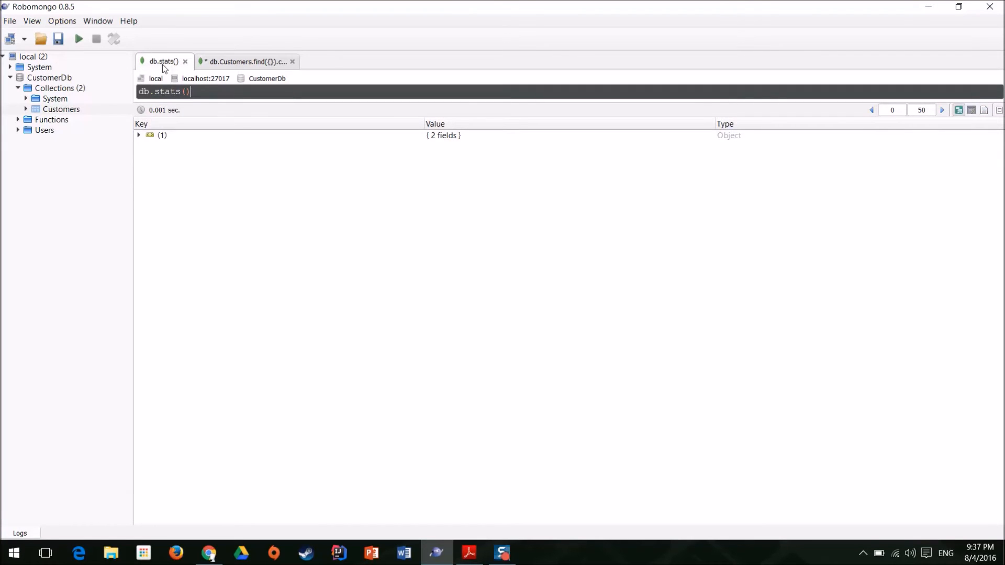
{"action": "left_click", "coordinate": [272, 62]}
{"action": "left_click_drag", "start_coordinate": [296, 91], "coordinate": [255, 91]}
{"action": "key", "text": "BackSpace"}
{"action": "key", "text": "BackSpace"}
{"action": "type", "text": "'"}
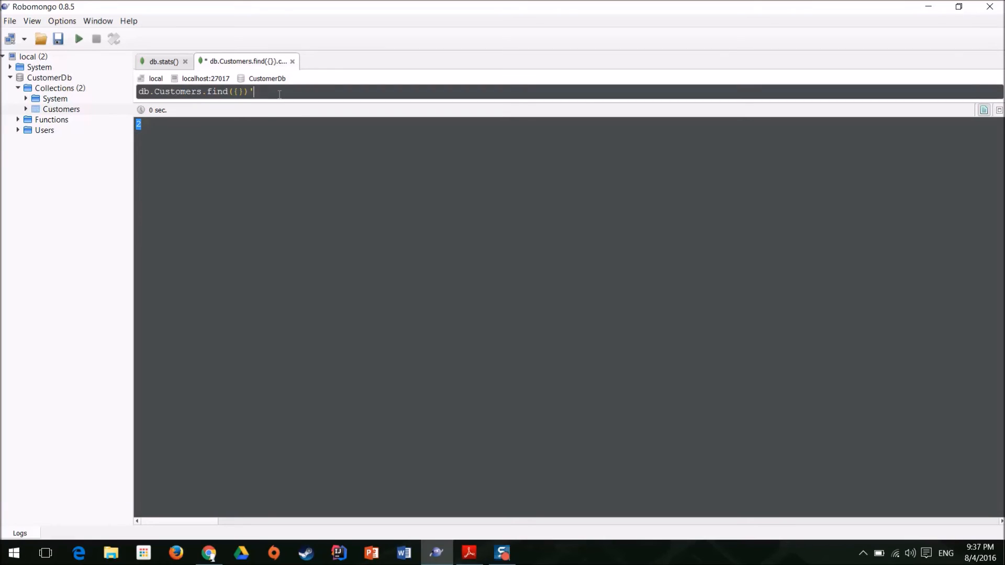
{"action": "left_click", "coordinate": [78, 38]}
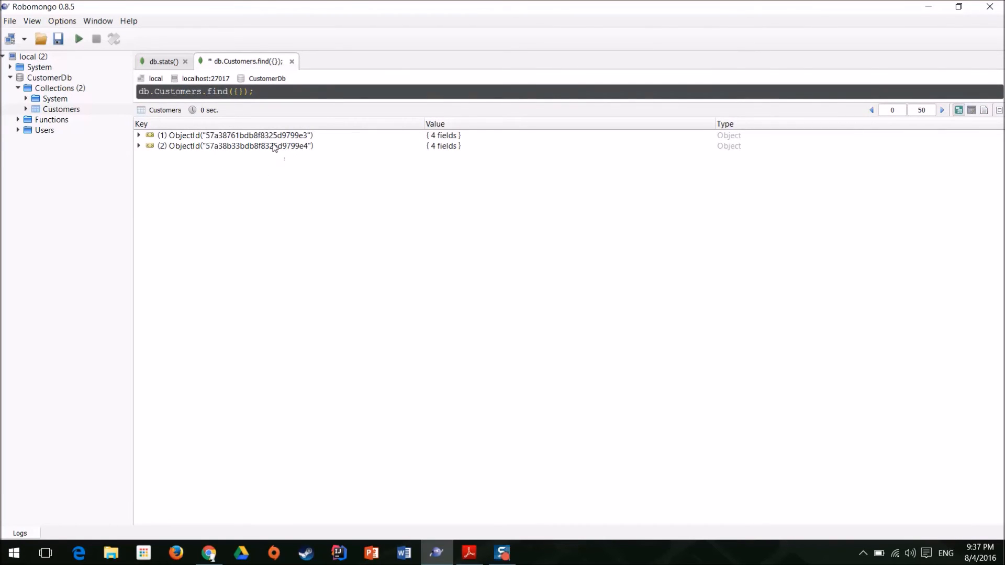
{"action": "left_click", "coordinate": [971, 110]}
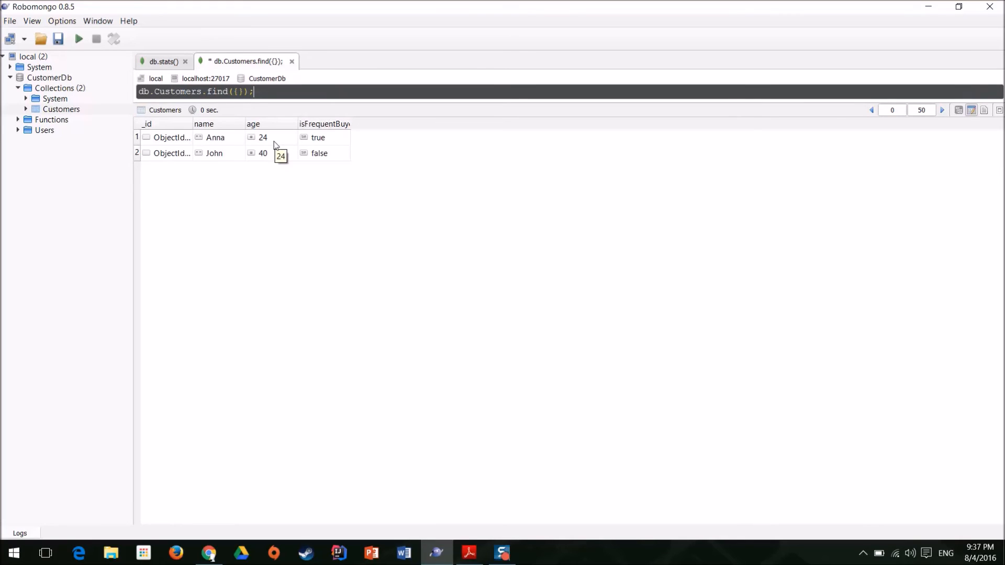
Widen the _id column to show the full ObjectIds, then display the Customers query results in text view.
{"action": "left_click_drag", "start_coordinate": [193, 126], "coordinate": [354, 141]}
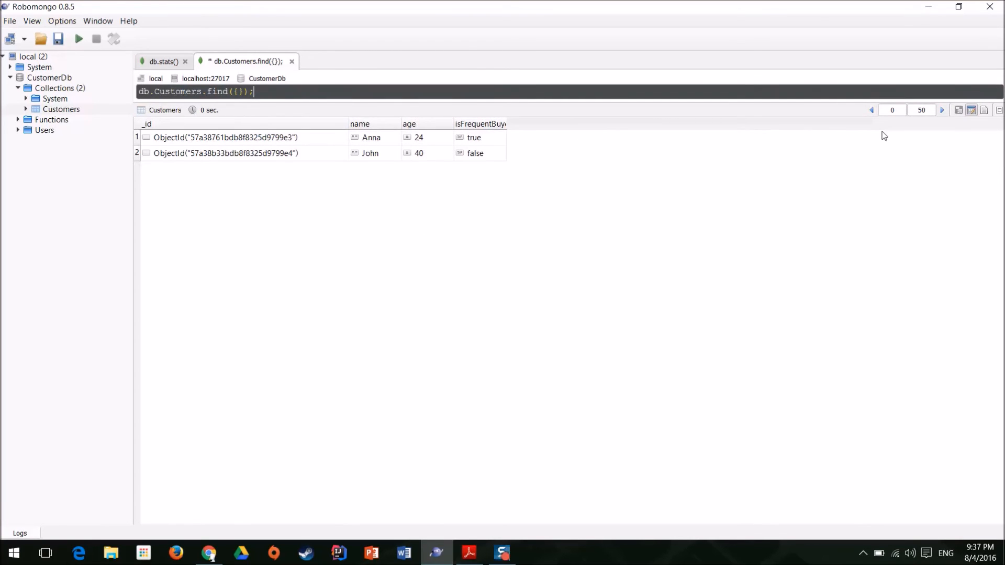
{"action": "left_click", "coordinate": [984, 110]}
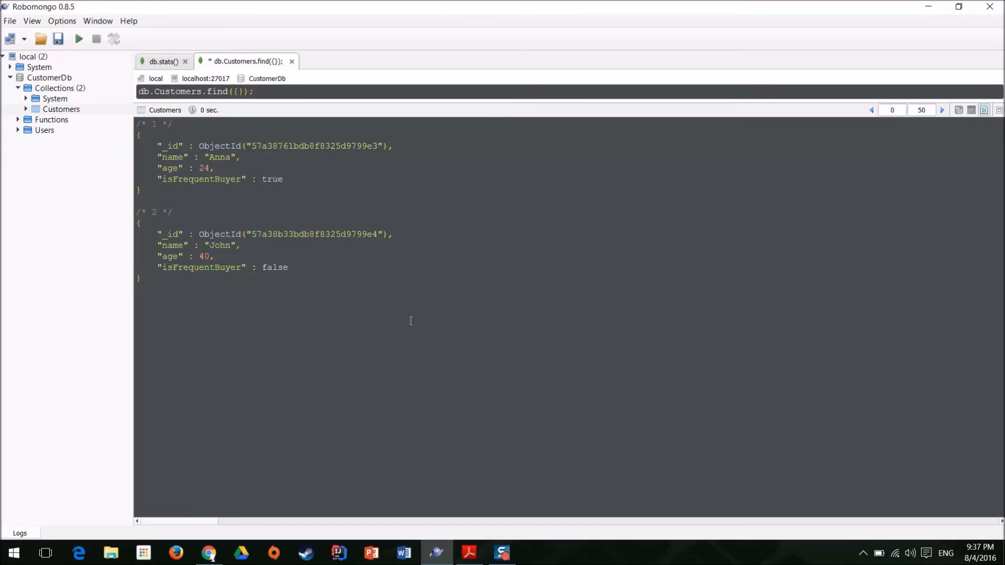
Drop the Customers collection from CustomerDb and close its db.Customers.find({}); query.
{"action": "right_click", "coordinate": [53, 109]}
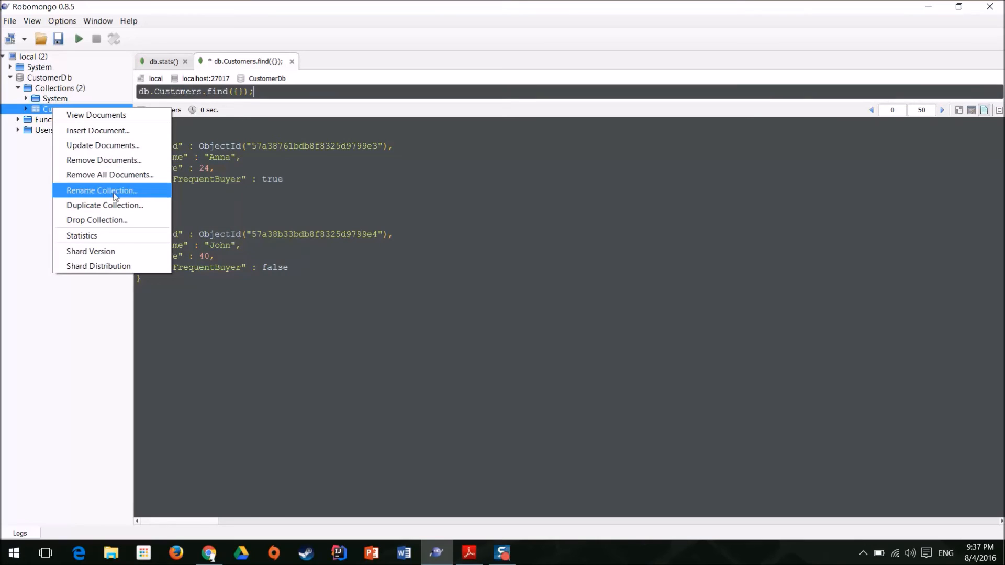
{"action": "left_click", "coordinate": [97, 220]}
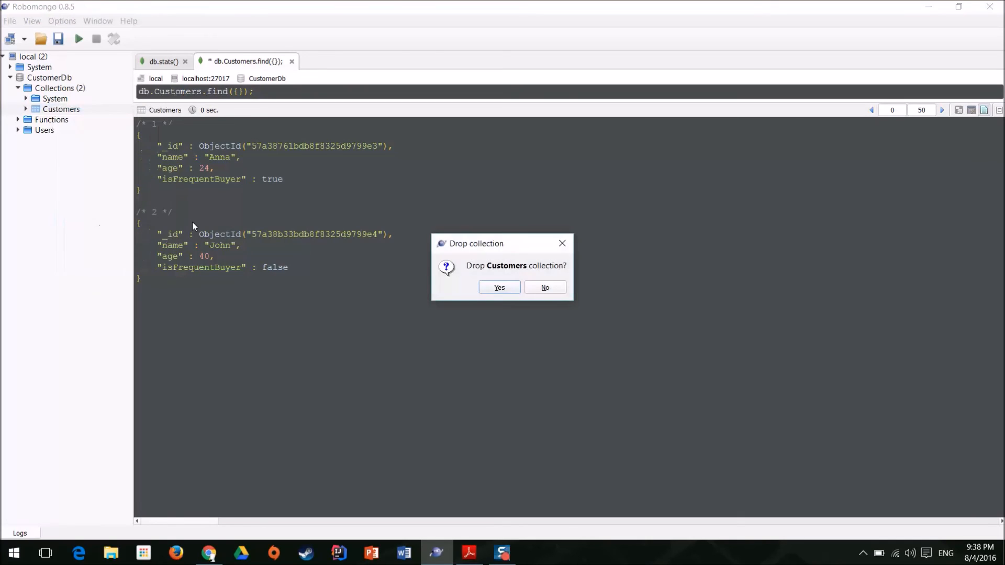
{"action": "left_click", "coordinate": [495, 289]}
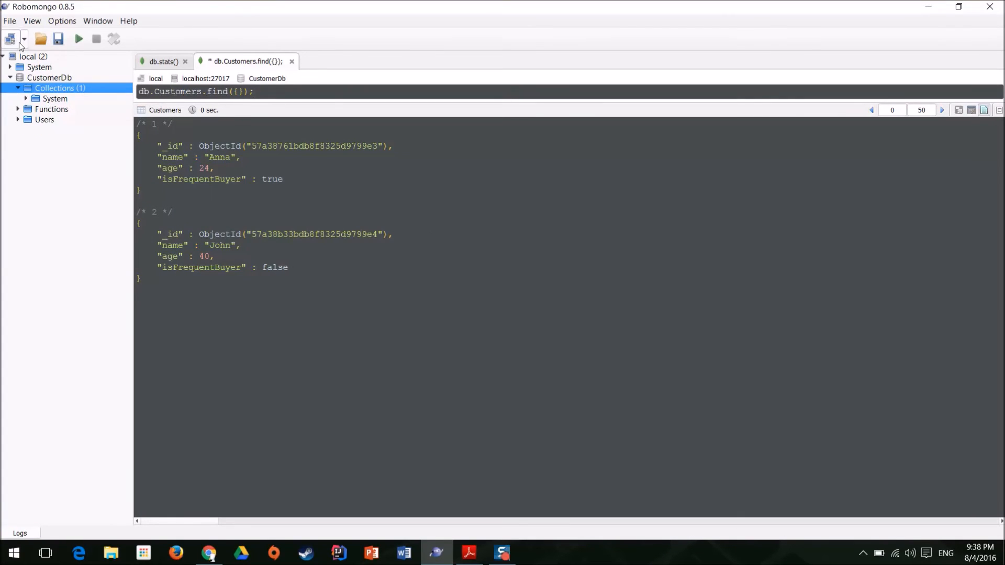
{"action": "left_click", "coordinate": [291, 62]}
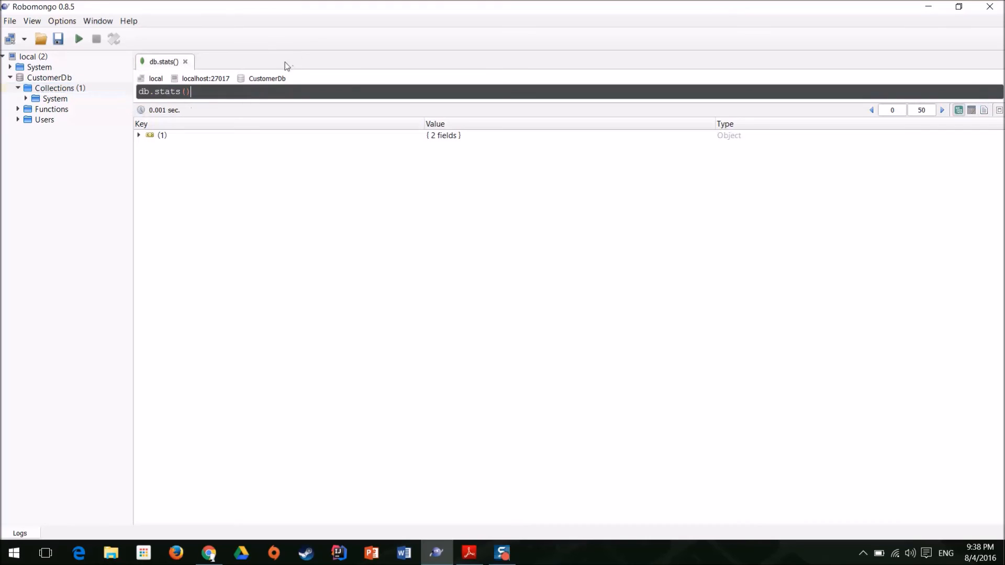